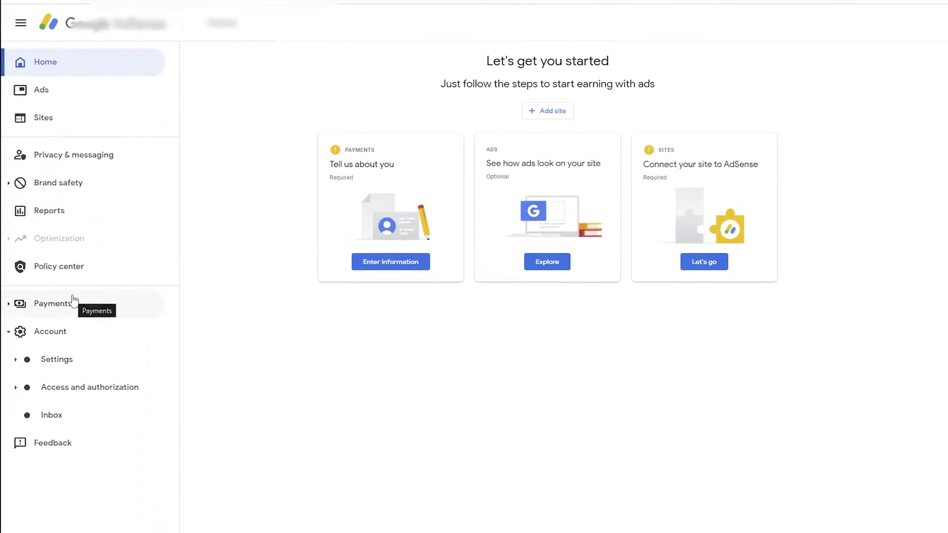
- Open Payments info to see the PLN 0.00 earnings, recent transactions and payout method
left_click(72, 303)
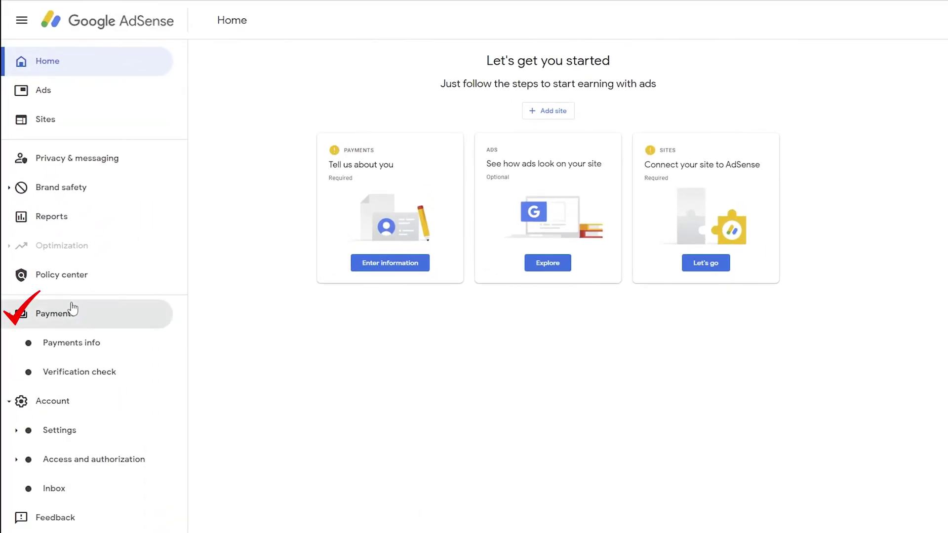
left_click(100, 347)
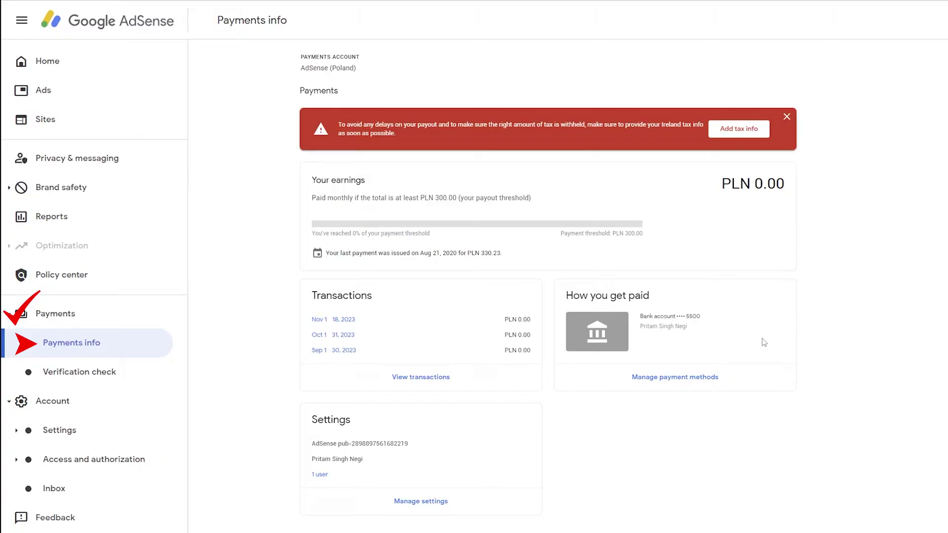
- Delete the primary and the remaining bank account, confirming each removal, then go back to Payments
left_click(689, 383)
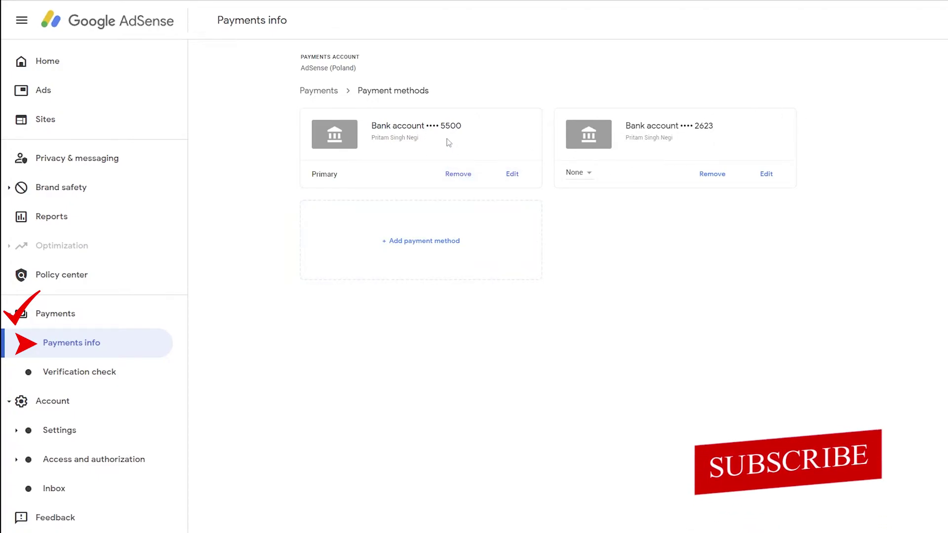
left_click(459, 175)
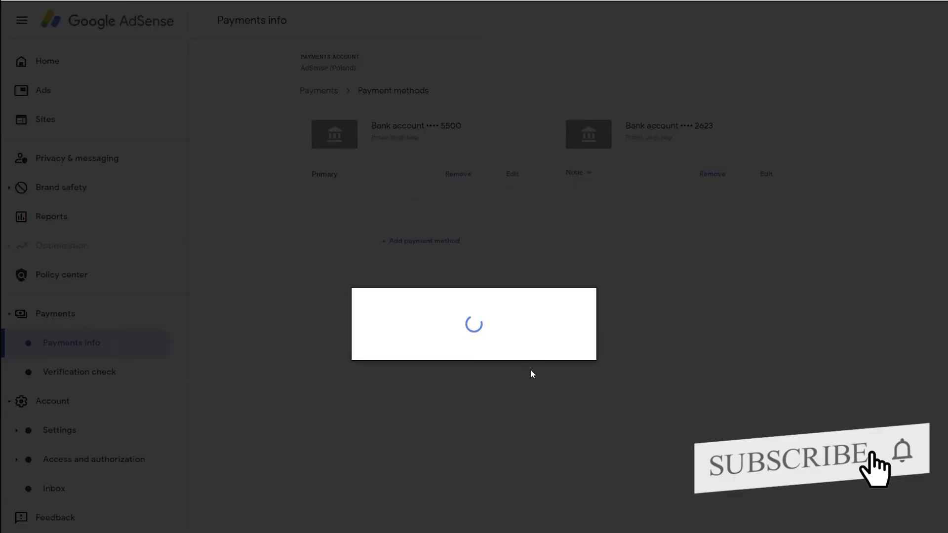
left_click(554, 381)
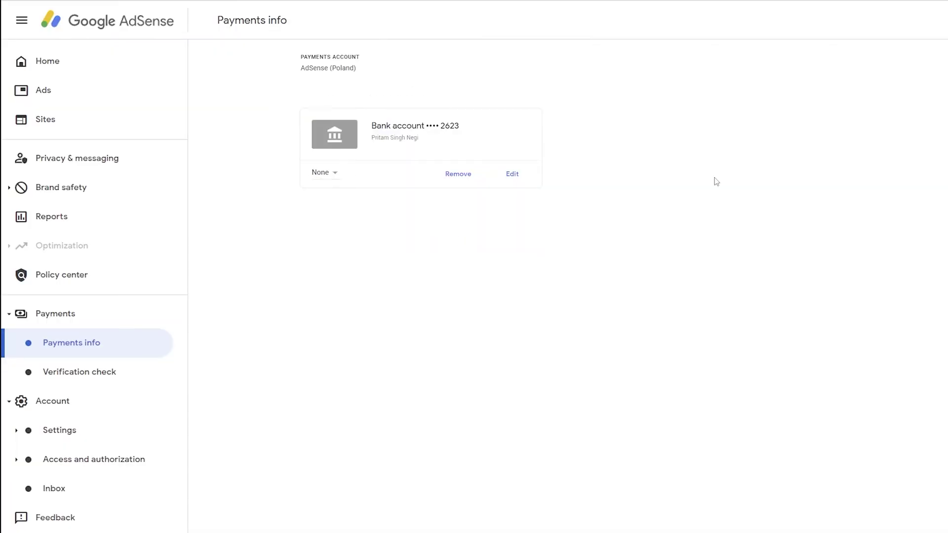
left_click(459, 174)
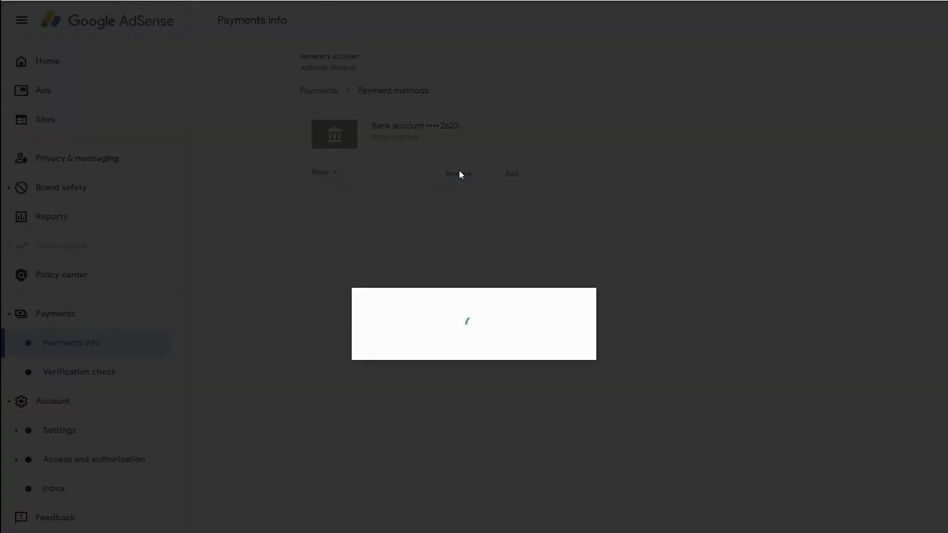
left_click(553, 381)
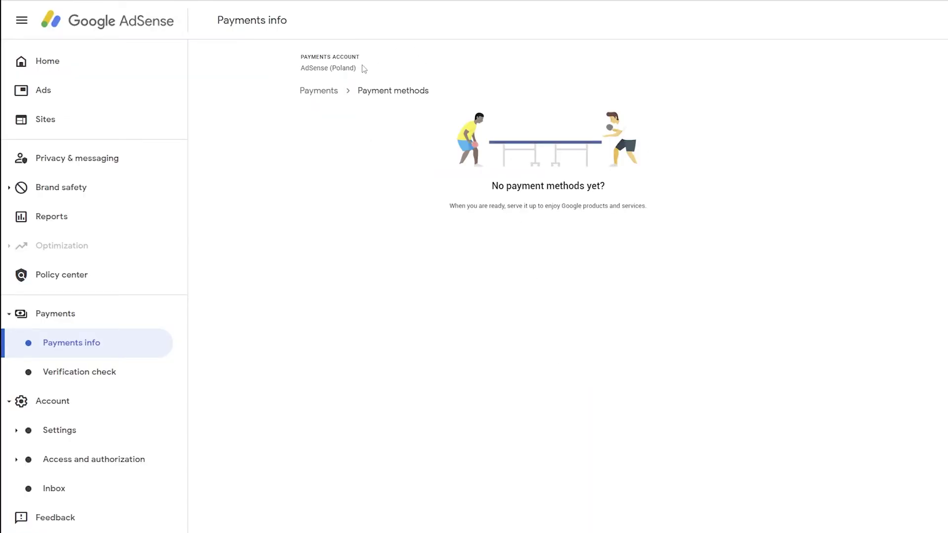
left_click(319, 91)
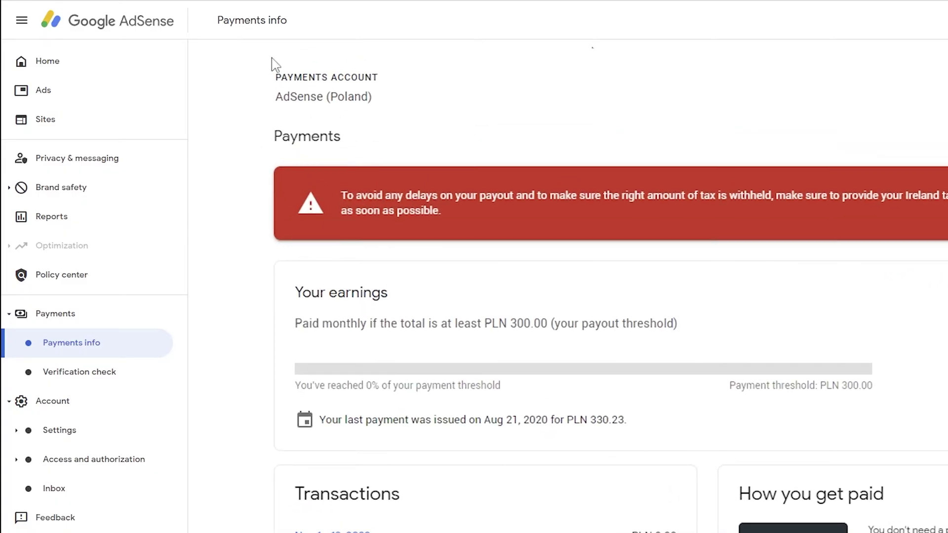
left_click_drag(273, 64, 430, 89)
left_click(435, 90)
left_click(123, 372)
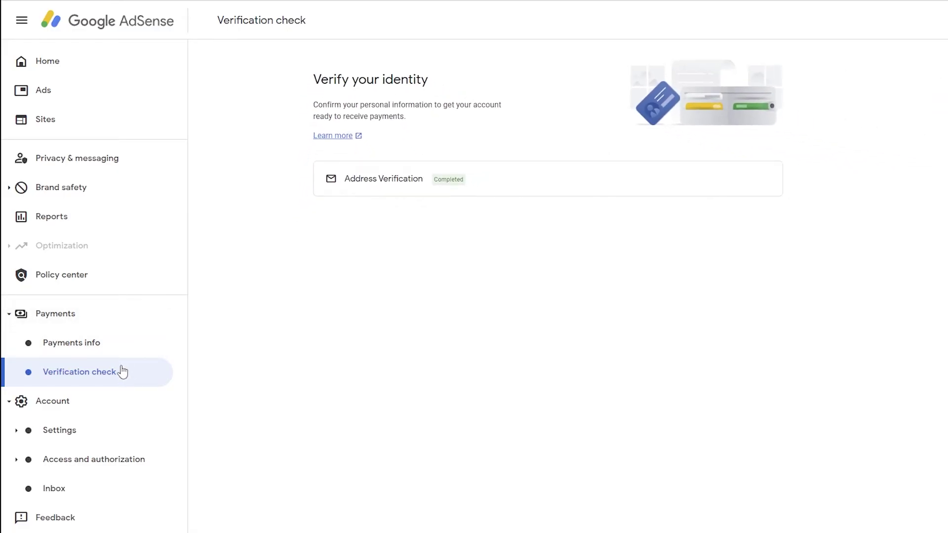
left_click(121, 350)
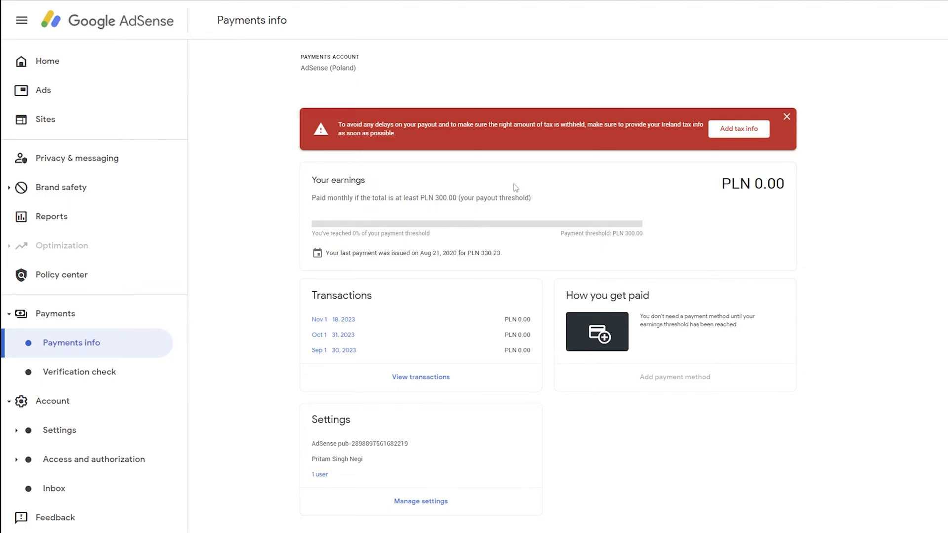
- In Account information settings, set the time zone to (UTC+05:30) Kolkata instead of Warsaw
left_click(432, 513)
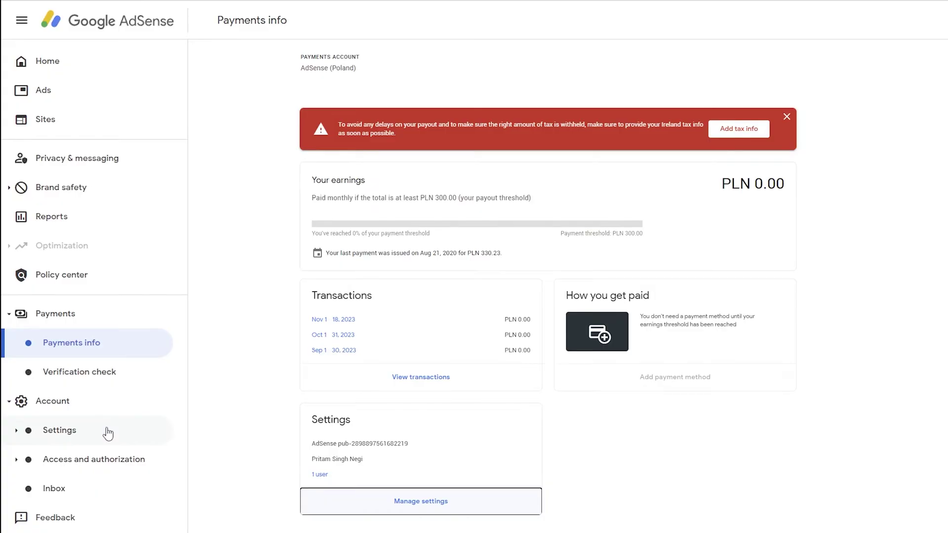
left_click(106, 432)
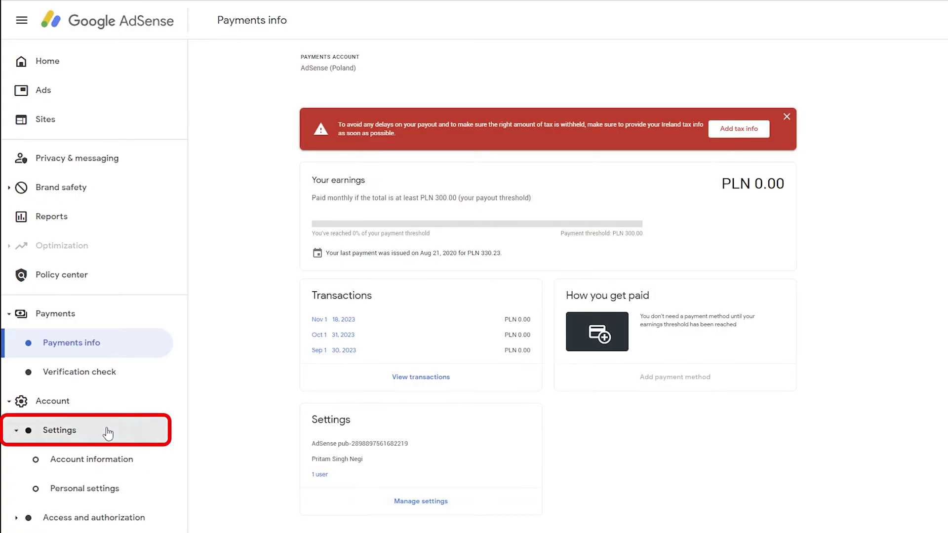
left_click(114, 464)
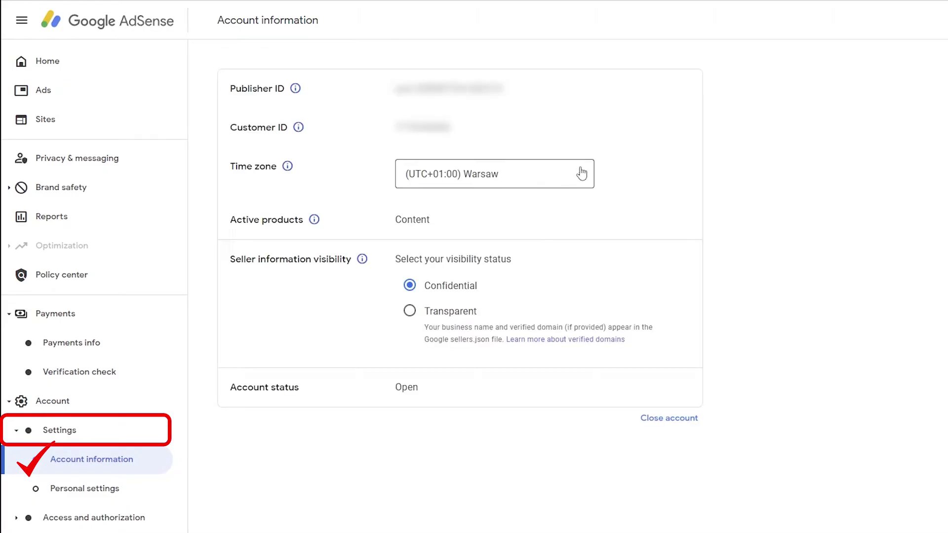
left_click(581, 173)
scroll(491, 262, "up", 5)
scroll(491, 264, "down", 5)
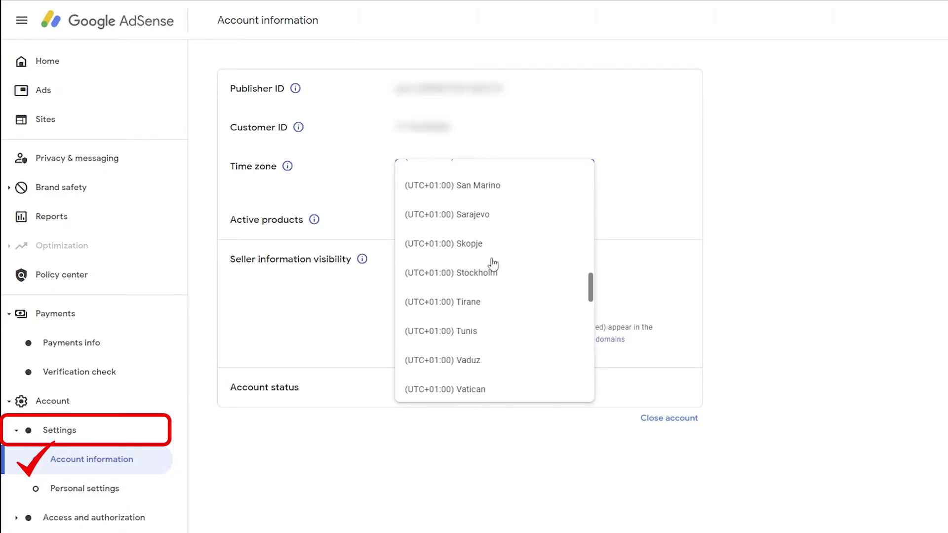
scroll(493, 264, "down", 13)
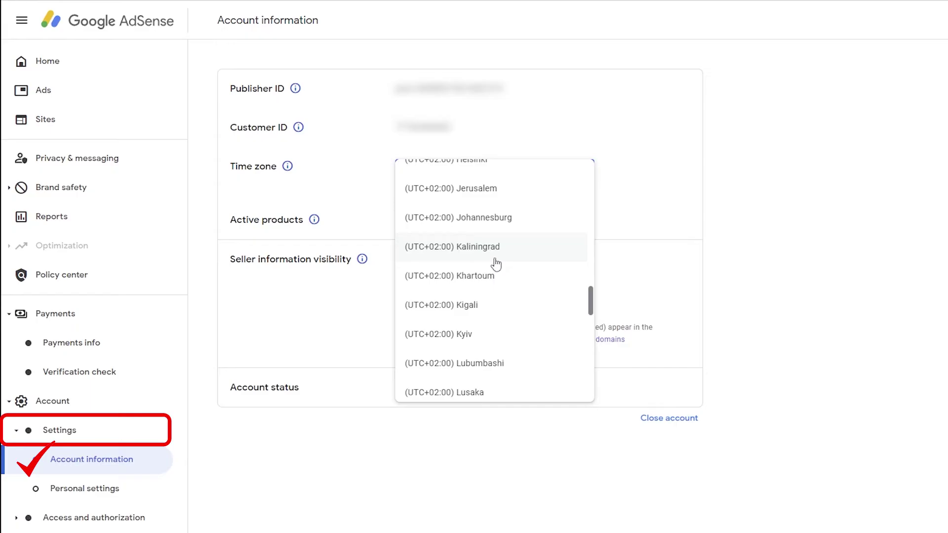
scroll(496, 264, "down", 15)
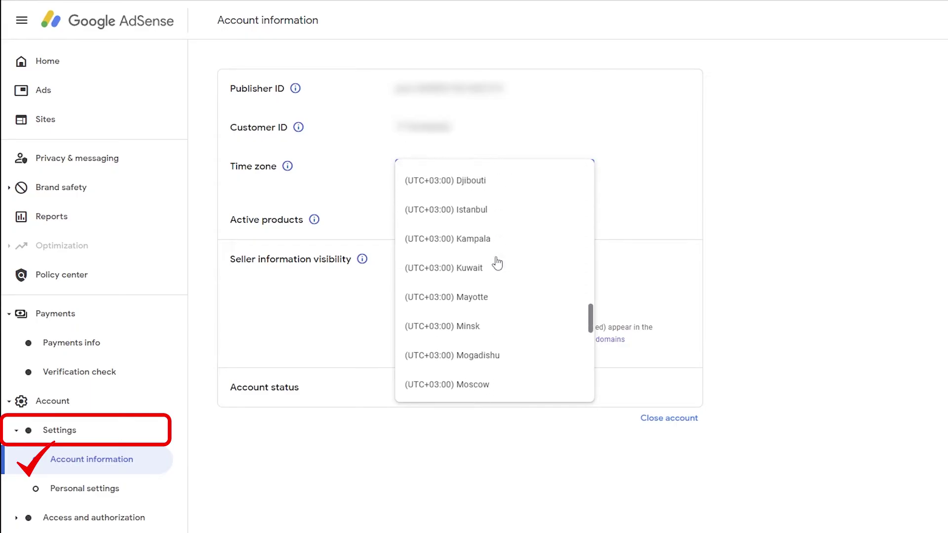
scroll(497, 264, "down", 15)
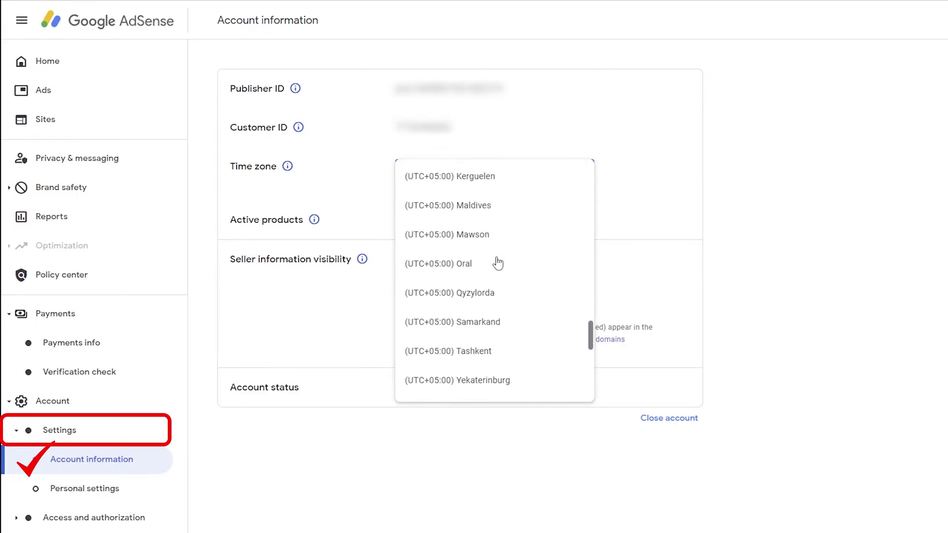
scroll(498, 264, "down", 8)
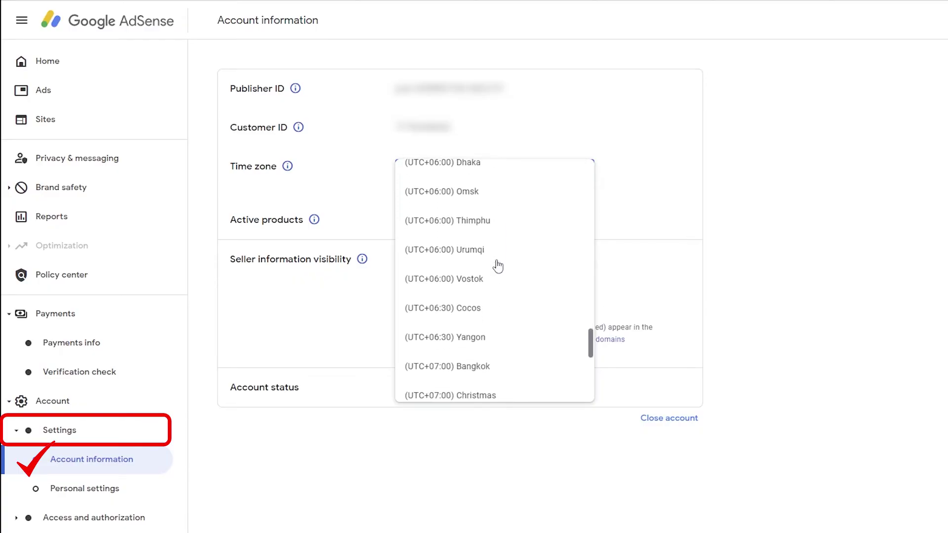
scroll(497, 266, "up", 5)
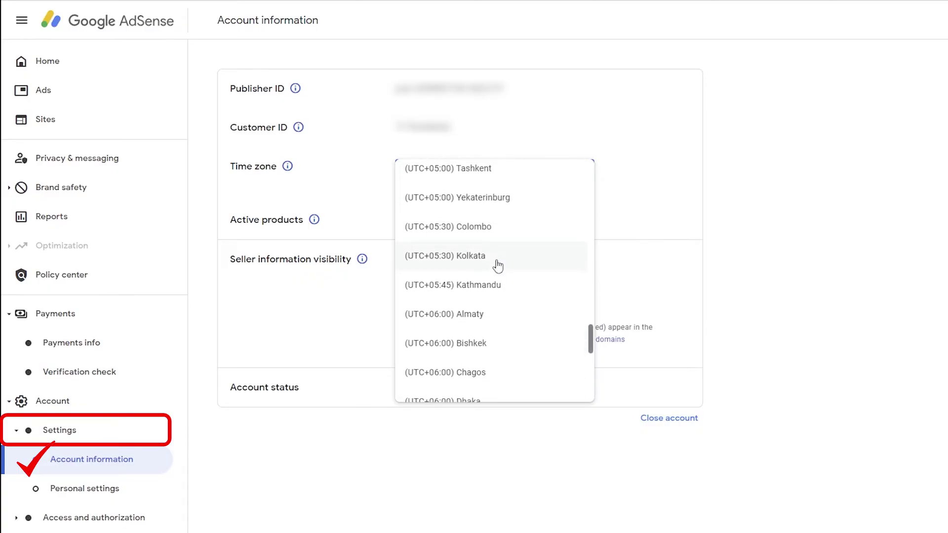
left_click(497, 265)
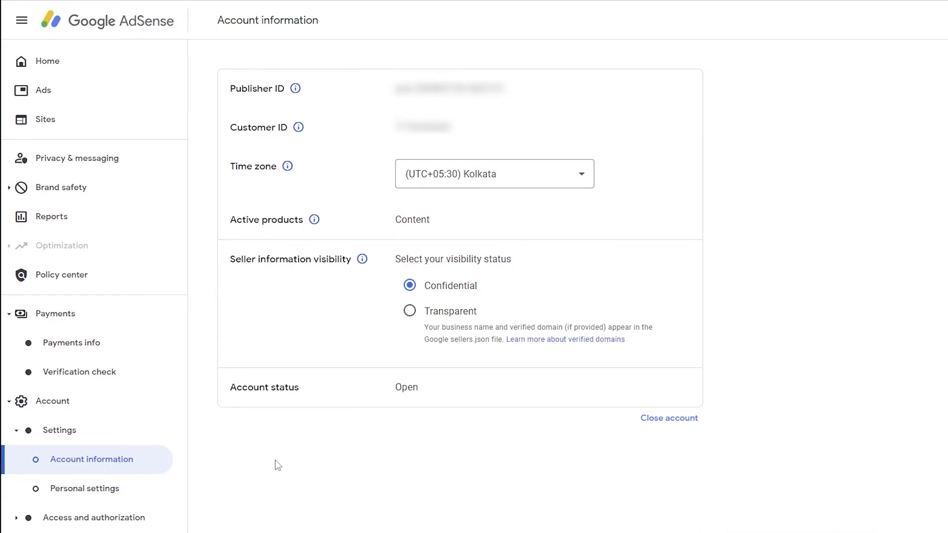
- Close the AdSense account by selecting it under Select account and confirming Close my account(s)
scroll(107, 450, "down", 2)
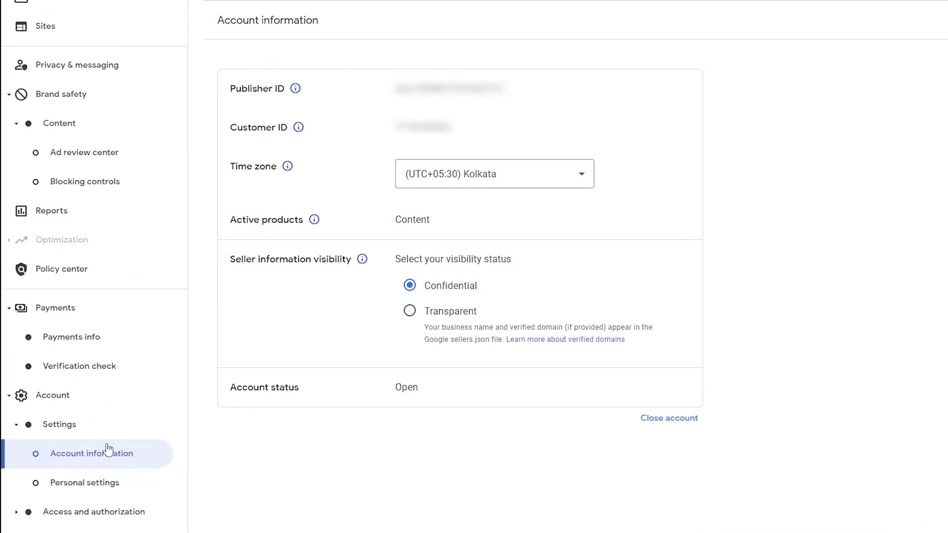
left_click(678, 419)
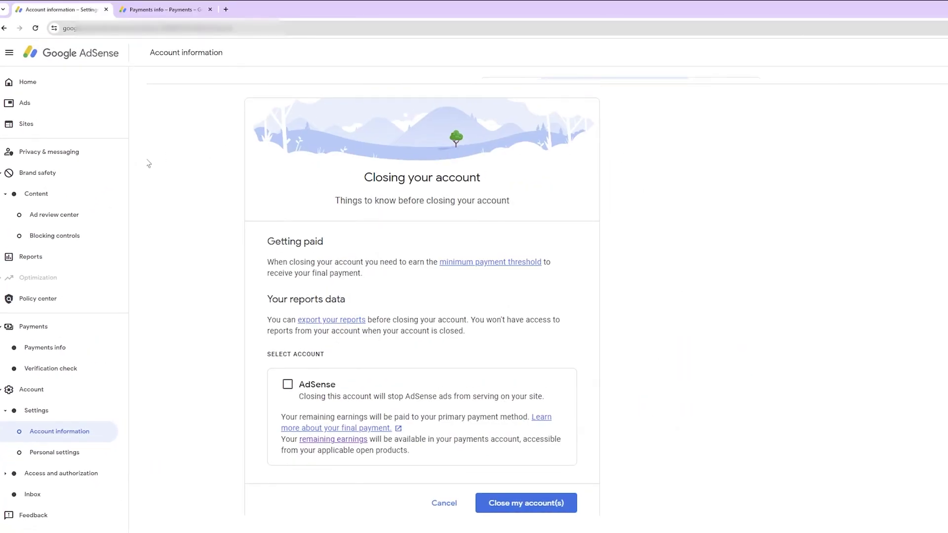
left_click(290, 386)
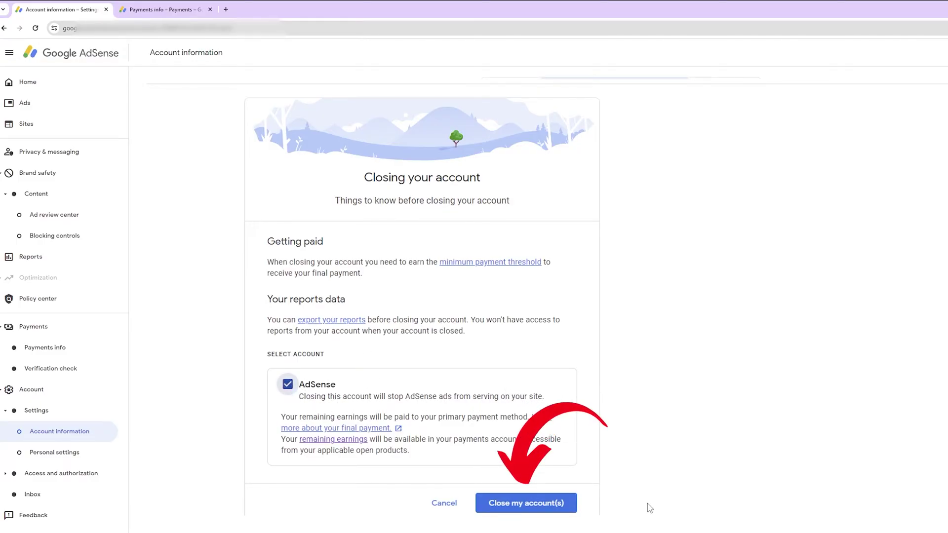
left_click(542, 504)
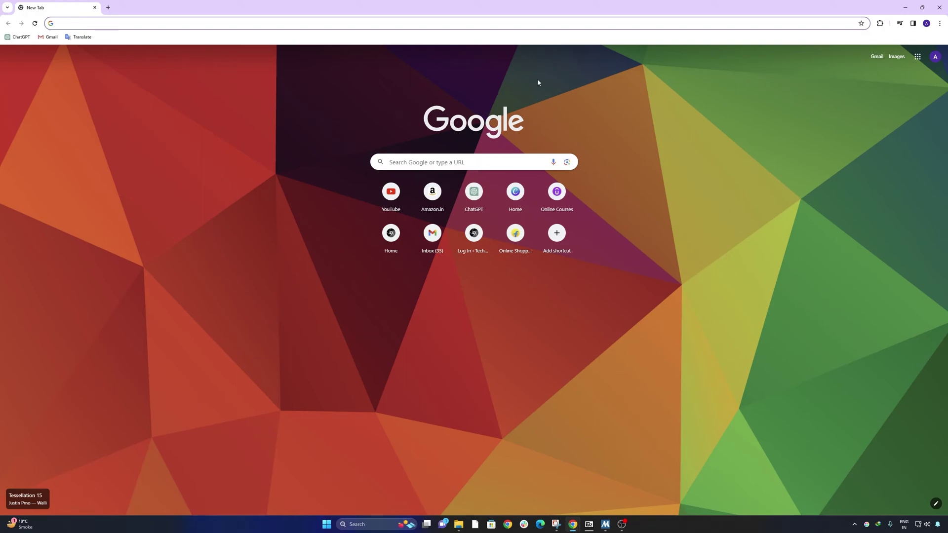
- Search for 'ads' and begin the sign-up from the Google AdSense start page
left_click(216, 23)
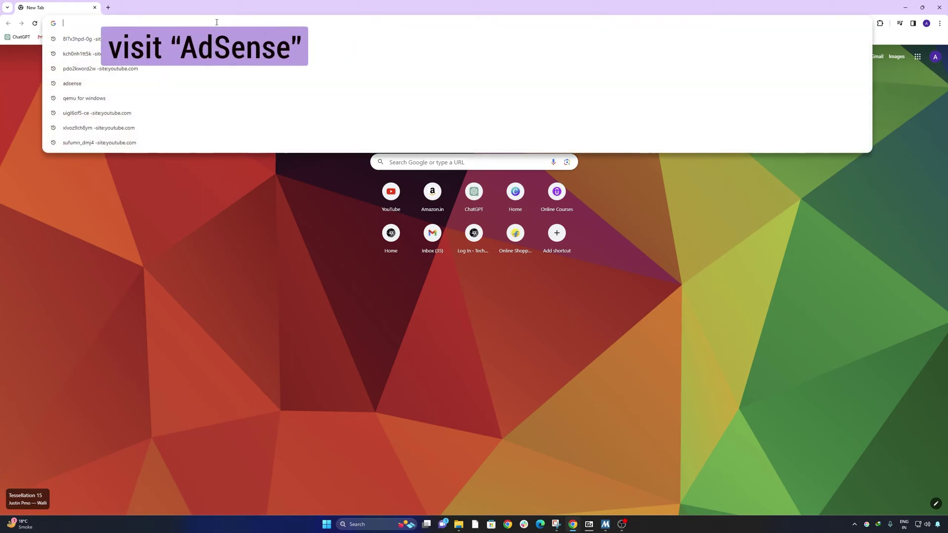
type("ads")
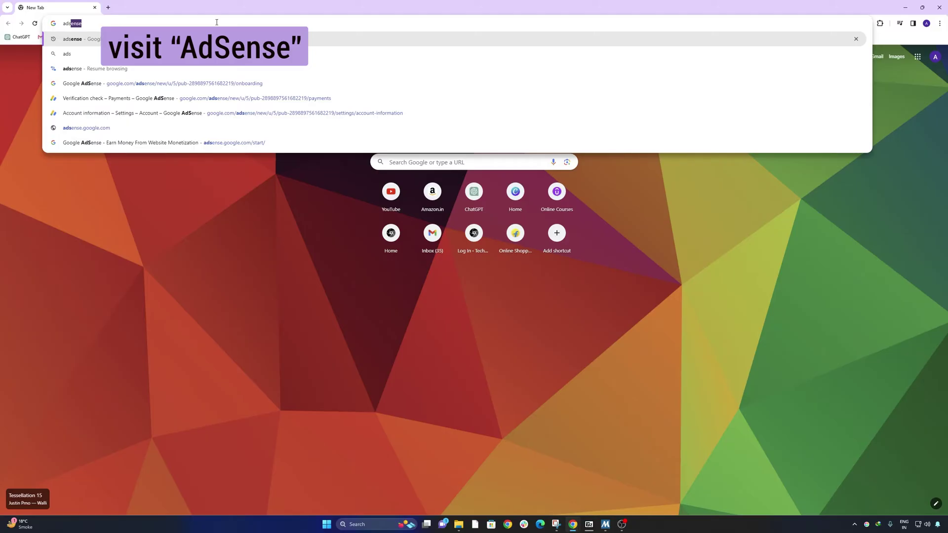
key("Return")
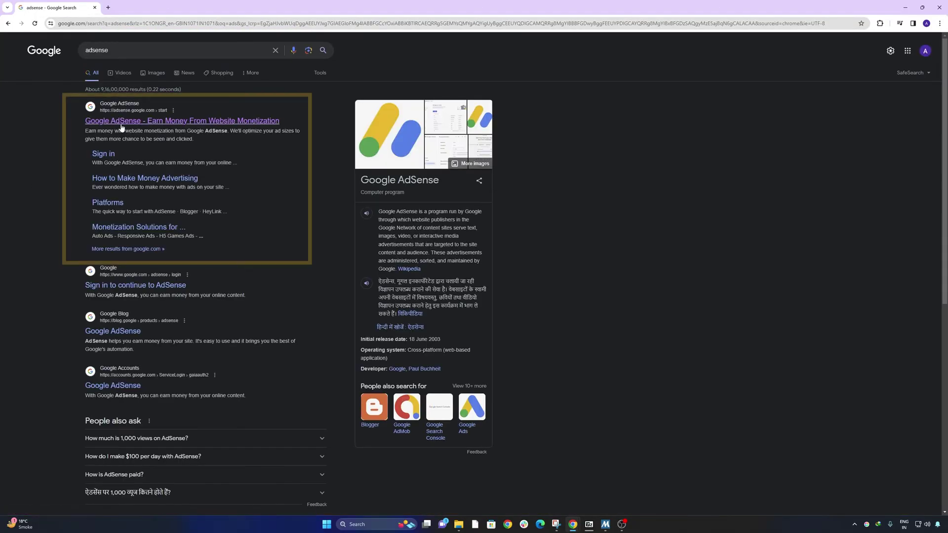
left_click(121, 126)
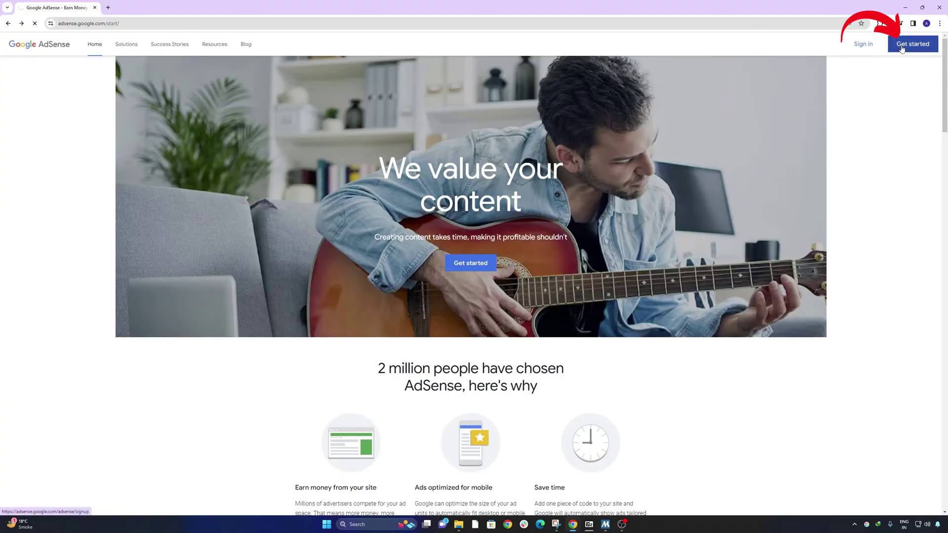
left_click(902, 49)
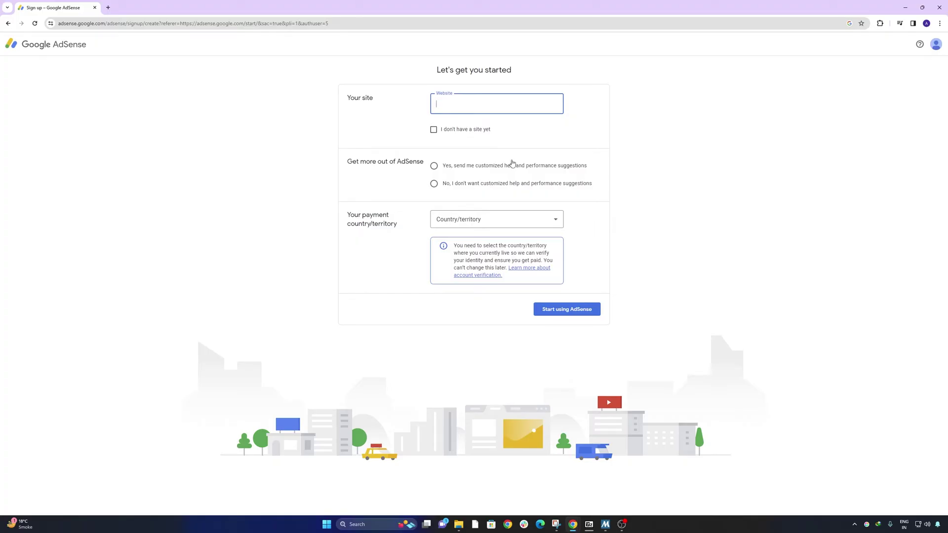
- Mark 'I don't have a site yet' and opt in to customized help and suggestions
left_click(526, 223)
scroll(525, 239, "down", 5)
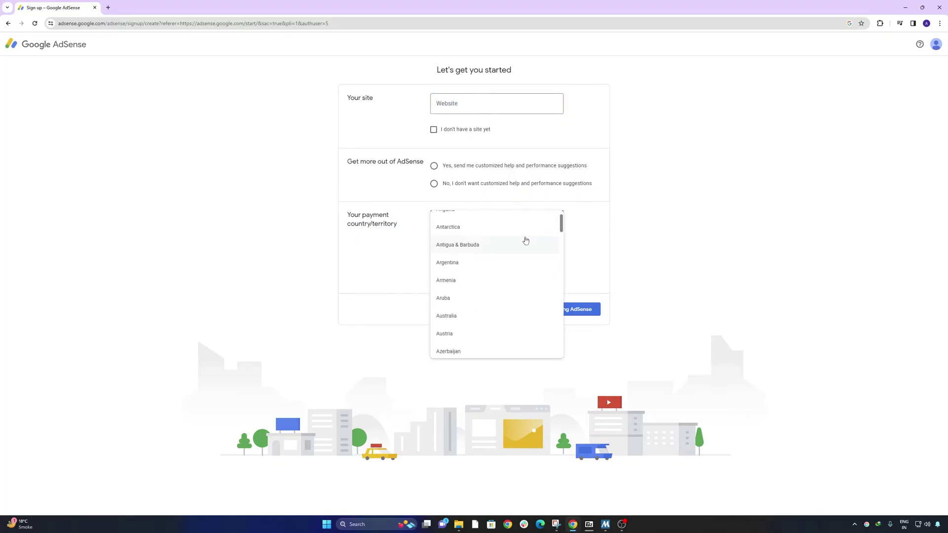
left_click(634, 139)
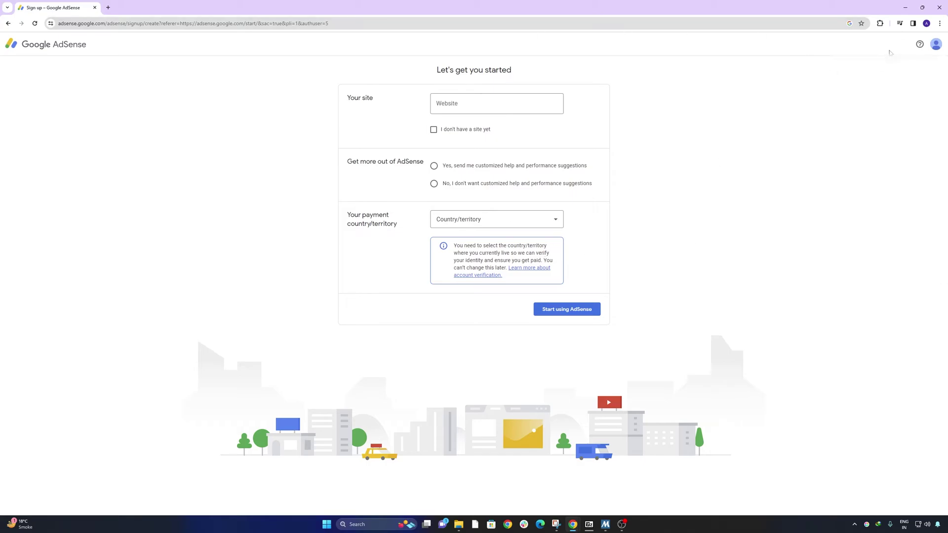
left_click(940, 49)
left_click(940, 49)
left_click(433, 129)
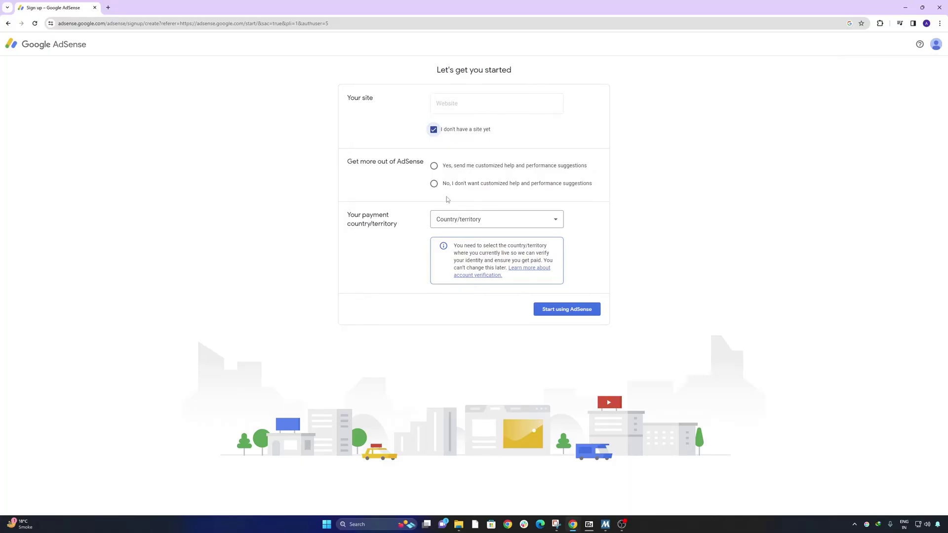
left_click(434, 167)
- Choose India as the payment country, accept the terms and submit with Start using AdSense
left_click(461, 220)
scroll(476, 258, "down", 20)
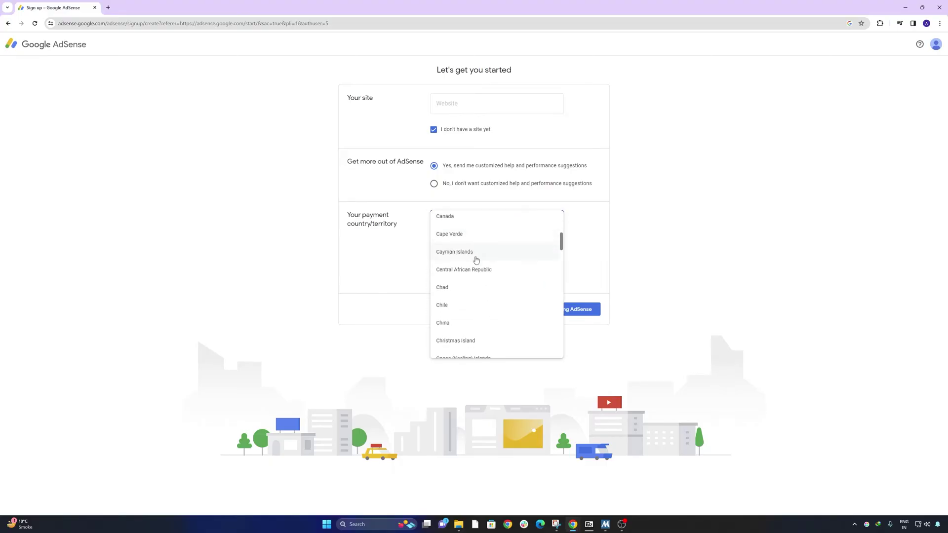
scroll(488, 298, "down", 10)
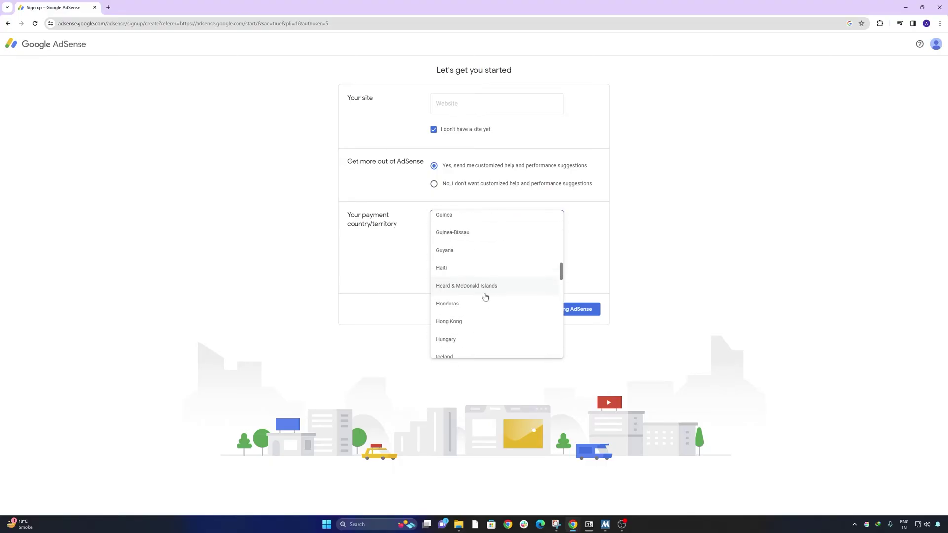
scroll(474, 276, "down", 1)
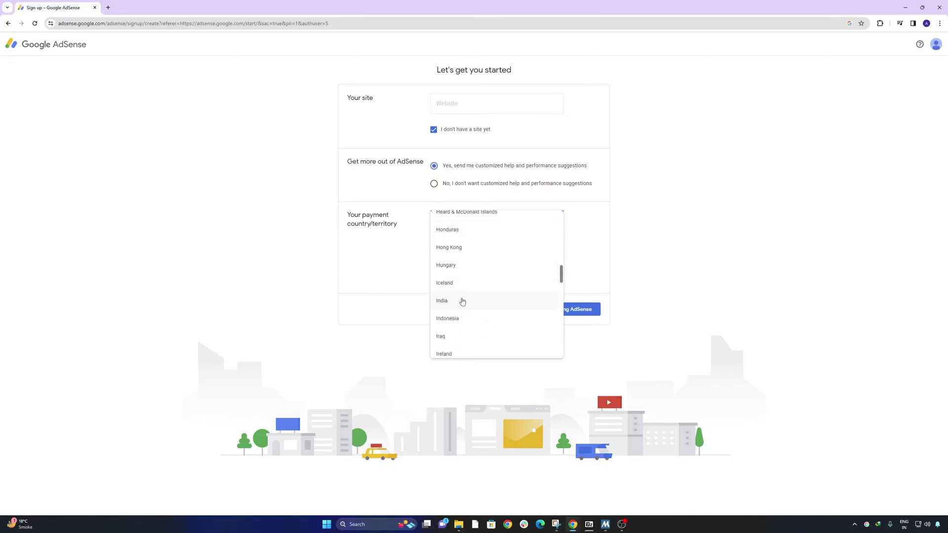
left_click(462, 301)
scroll(632, 294, "down", 3)
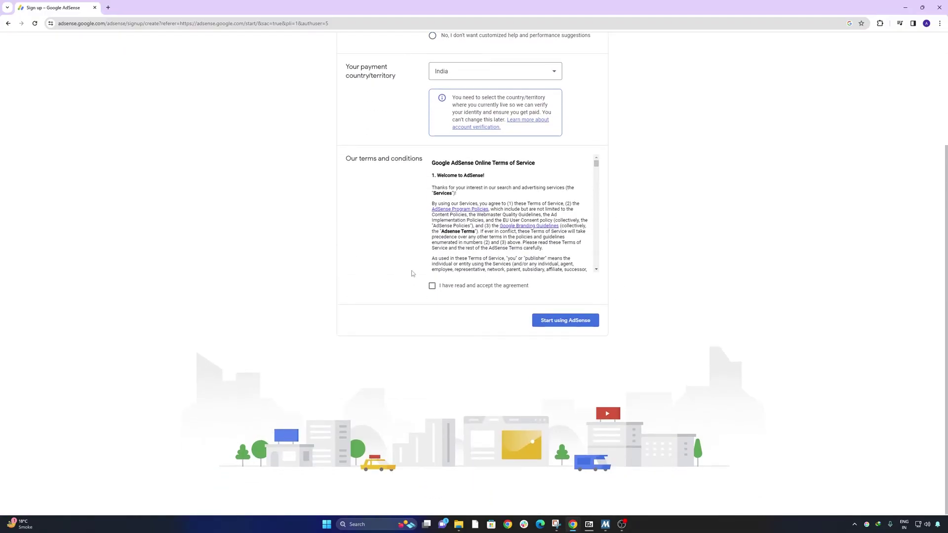
left_click(433, 287)
left_click(585, 320)
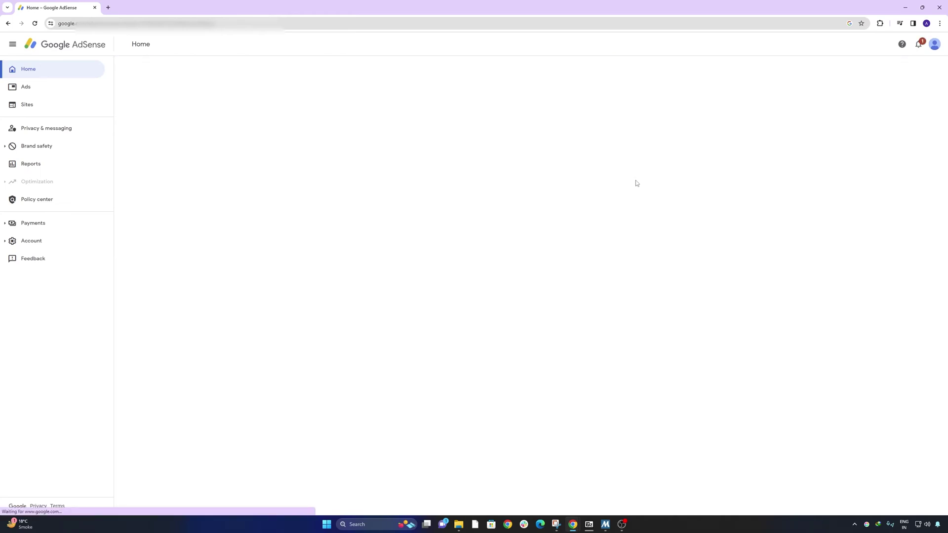
left_click(58, 224)
left_click(80, 241)
left_click(70, 276)
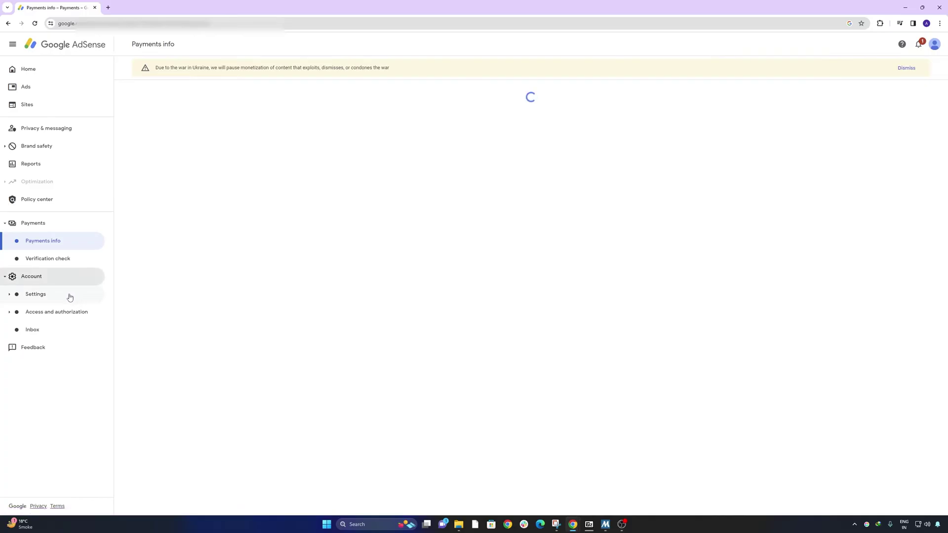
left_click(69, 295)
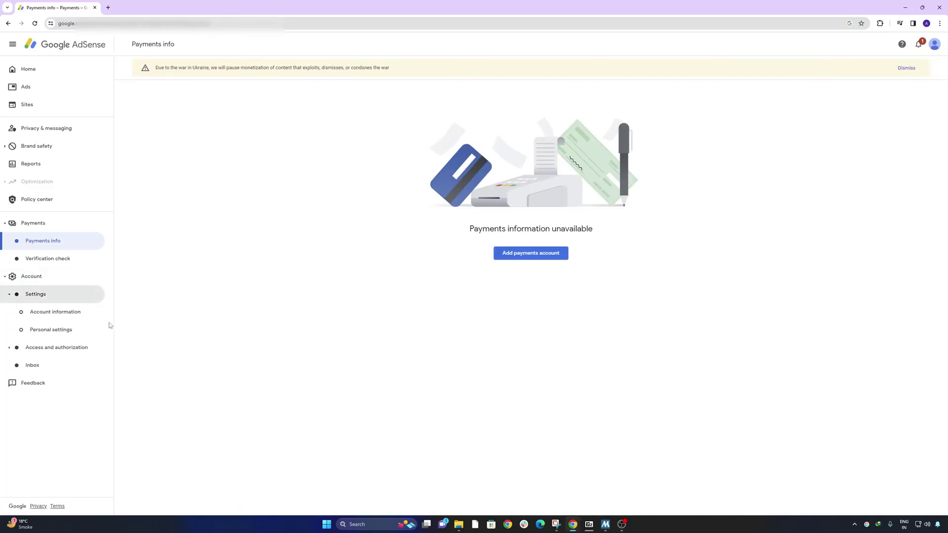
left_click(88, 312)
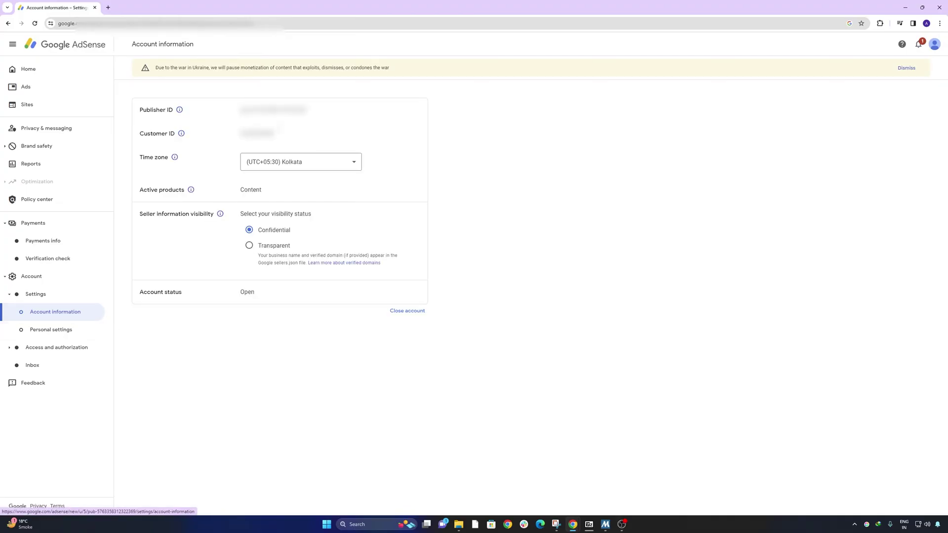
left_click_drag(262, 110, 317, 115)
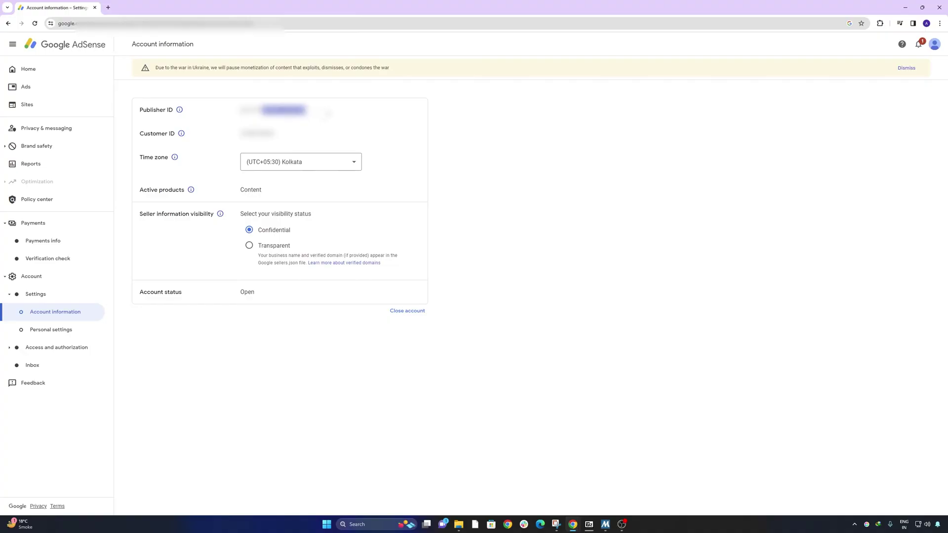
left_click(76, 69)
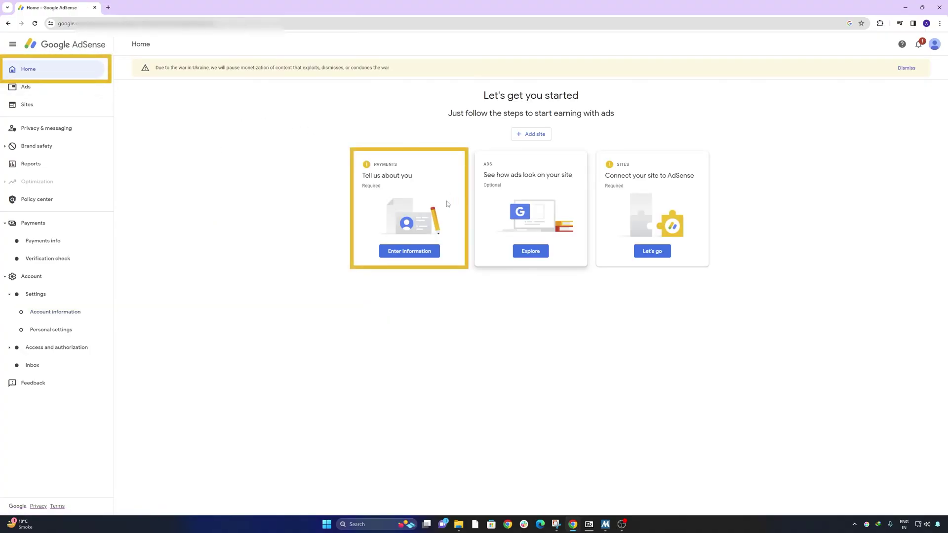
- Open the payments Customer information form and review the Payments profile dropdown options
left_click(422, 252)
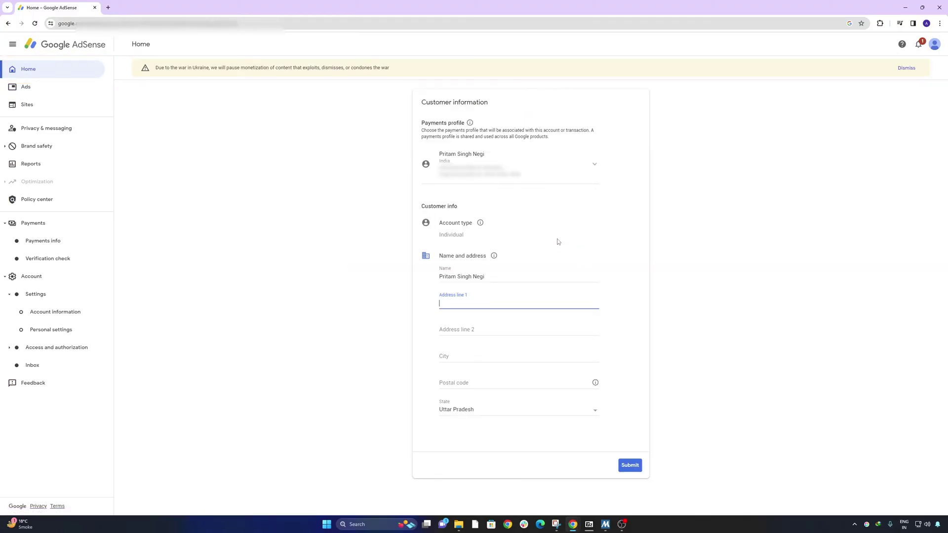
left_click(597, 166)
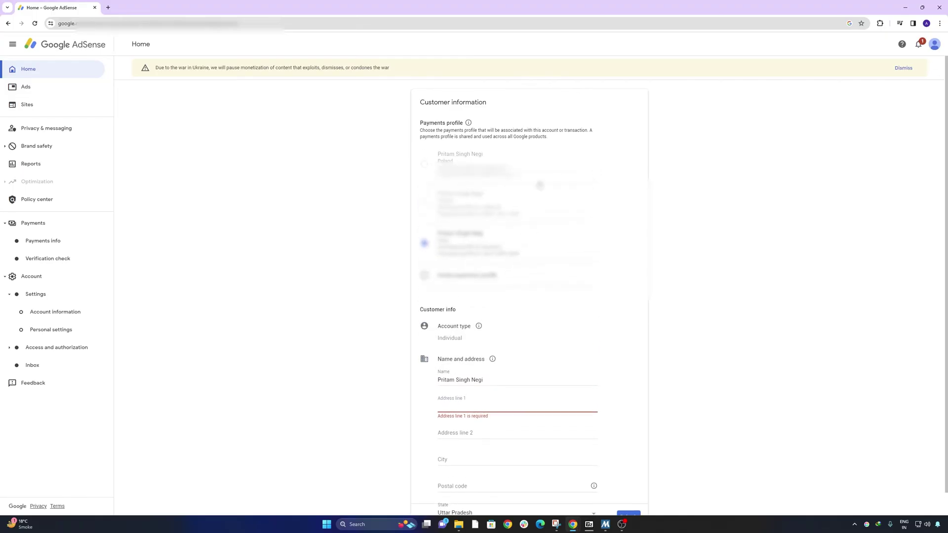
left_click_drag(530, 218, 446, 202)
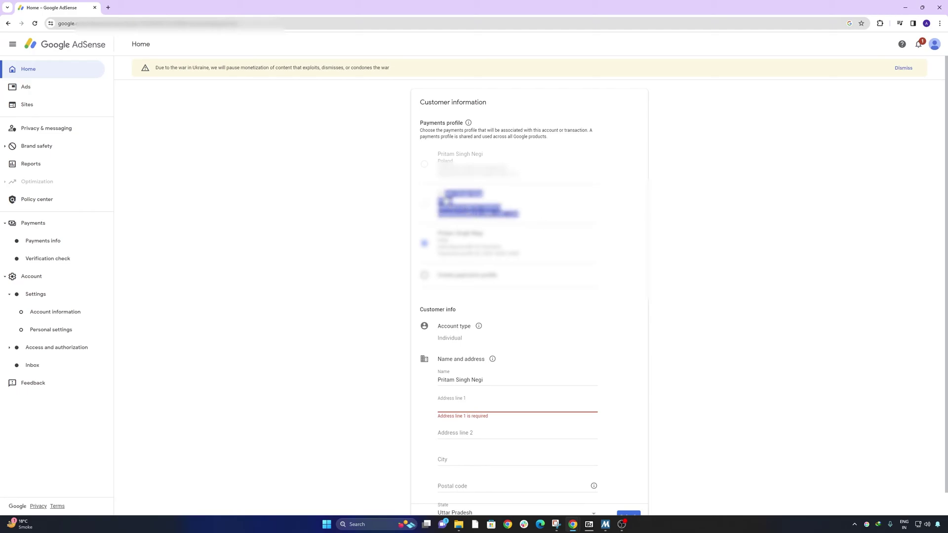
left_click(697, 174)
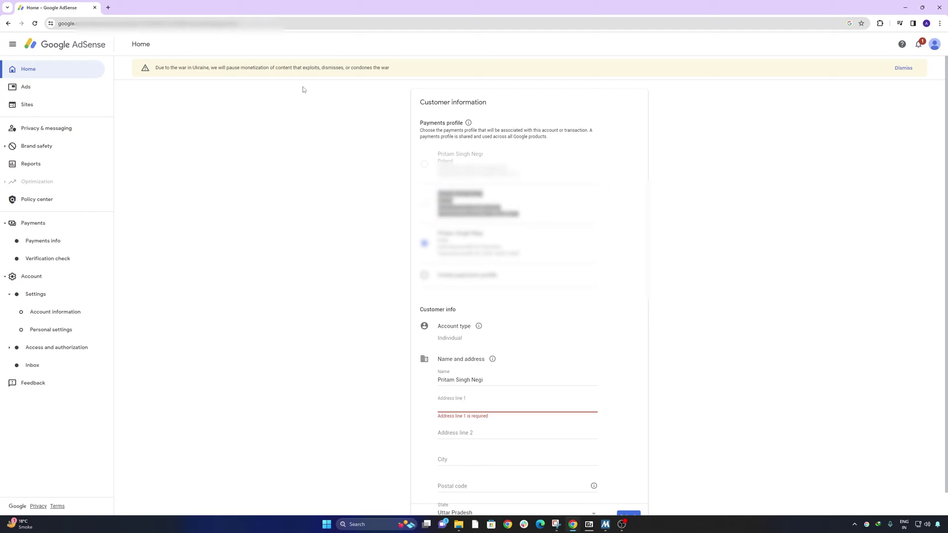